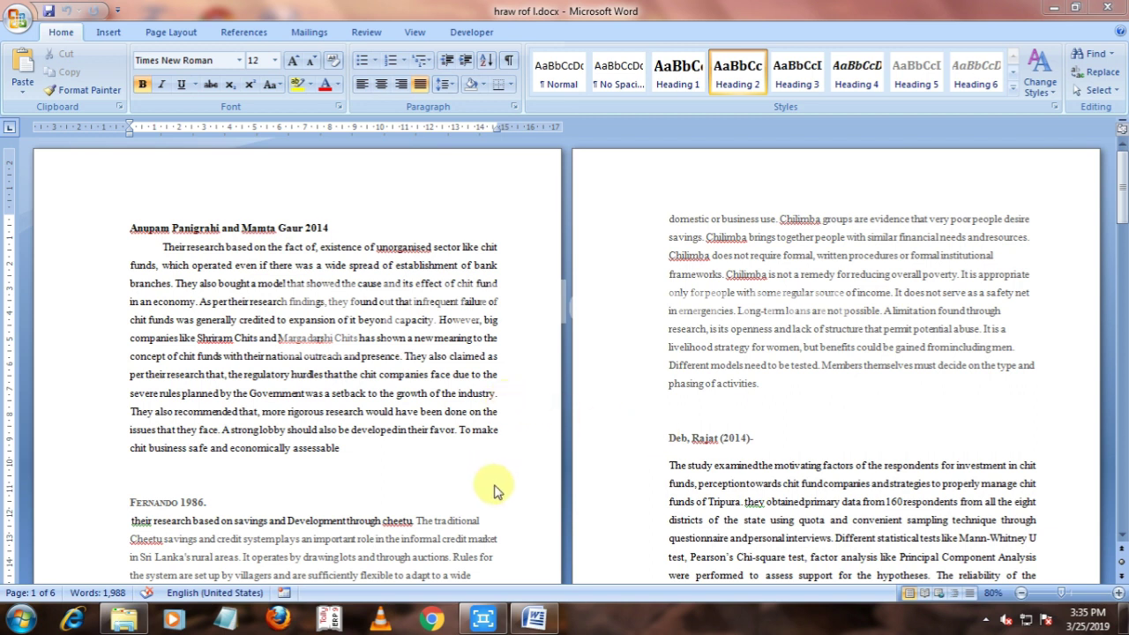
Step: Insert a Next Page section break before "study also suggested…" on page 3
{"action": "scroll", "coordinate": [498, 480], "scroll_direction": "down", "scroll_amount": 3}
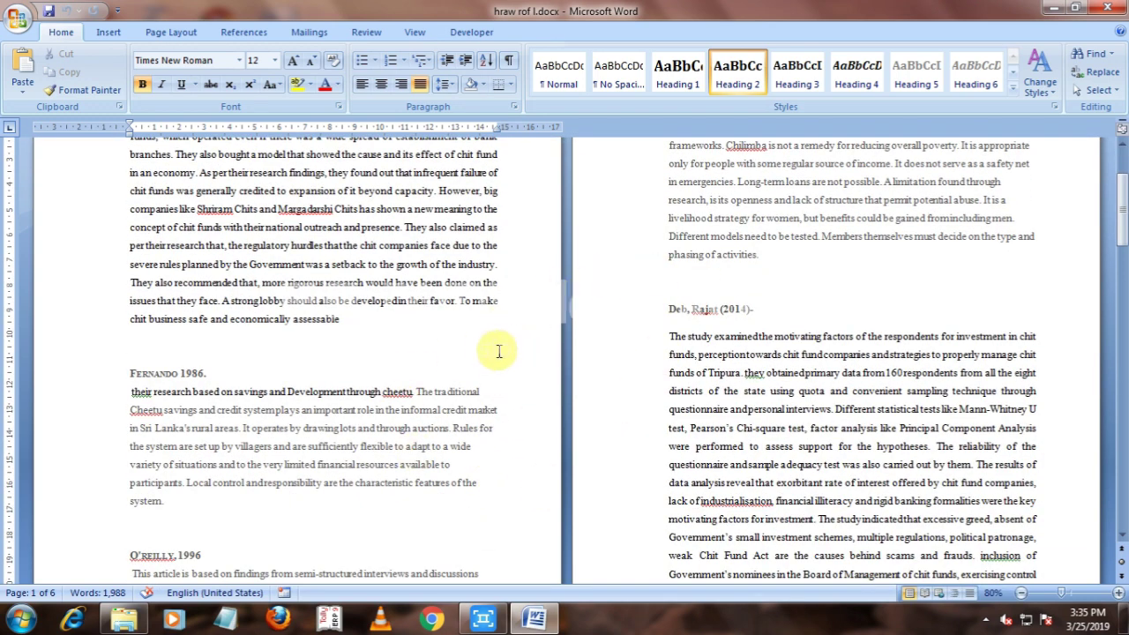
{"action": "scroll", "coordinate": [596, 362], "scroll_direction": "down", "scroll_amount": 4}
{"action": "scroll", "coordinate": [574, 388], "scroll_direction": "down", "scroll_amount": 4}
{"action": "scroll", "coordinate": [583, 485], "scroll_direction": "down", "scroll_amount": 3}
{"action": "scroll", "coordinate": [569, 494], "scroll_direction": "down", "scroll_amount": 4}
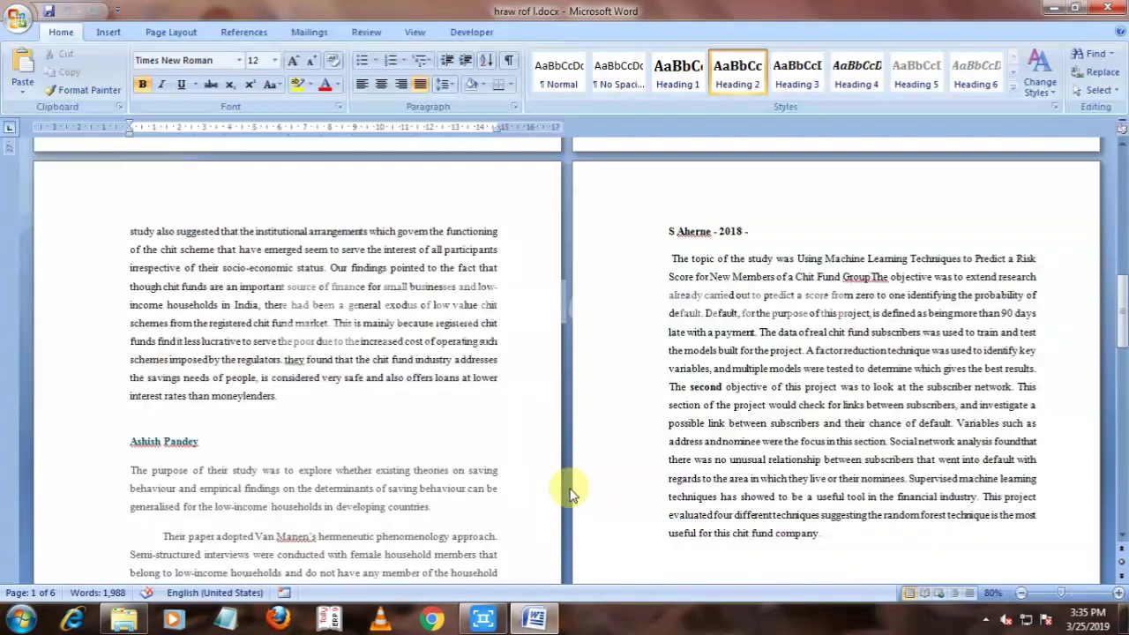
{"action": "scroll", "coordinate": [569, 490], "scroll_direction": "down", "scroll_amount": 5}
{"action": "scroll", "coordinate": [569, 485], "scroll_direction": "down", "scroll_amount": 5}
{"action": "scroll", "coordinate": [569, 485], "scroll_direction": "down", "scroll_amount": 1}
{"action": "scroll", "coordinate": [570, 488], "scroll_direction": "down", "scroll_amount": 2}
{"action": "scroll", "coordinate": [571, 488], "scroll_direction": "down", "scroll_amount": 1}
{"action": "scroll", "coordinate": [569, 474], "scroll_direction": "up", "scroll_amount": 5}
{"action": "scroll", "coordinate": [565, 465], "scroll_direction": "up", "scroll_amount": 5}
{"action": "scroll", "coordinate": [569, 459], "scroll_direction": "up", "scroll_amount": 5}
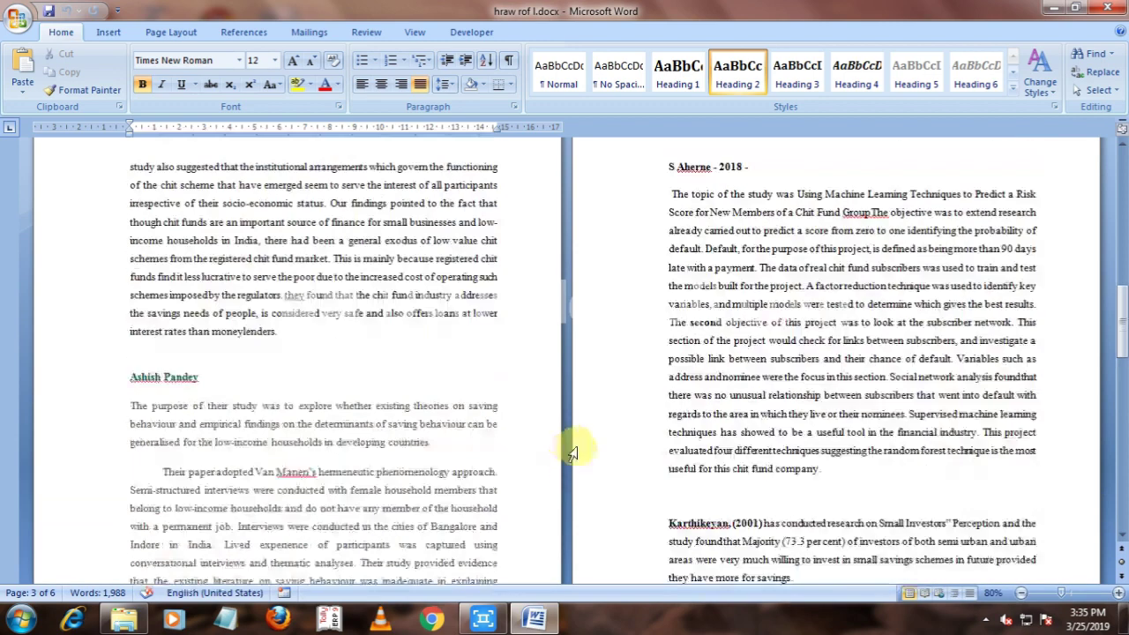
{"action": "scroll", "coordinate": [574, 445], "scroll_direction": "up", "scroll_amount": 5}
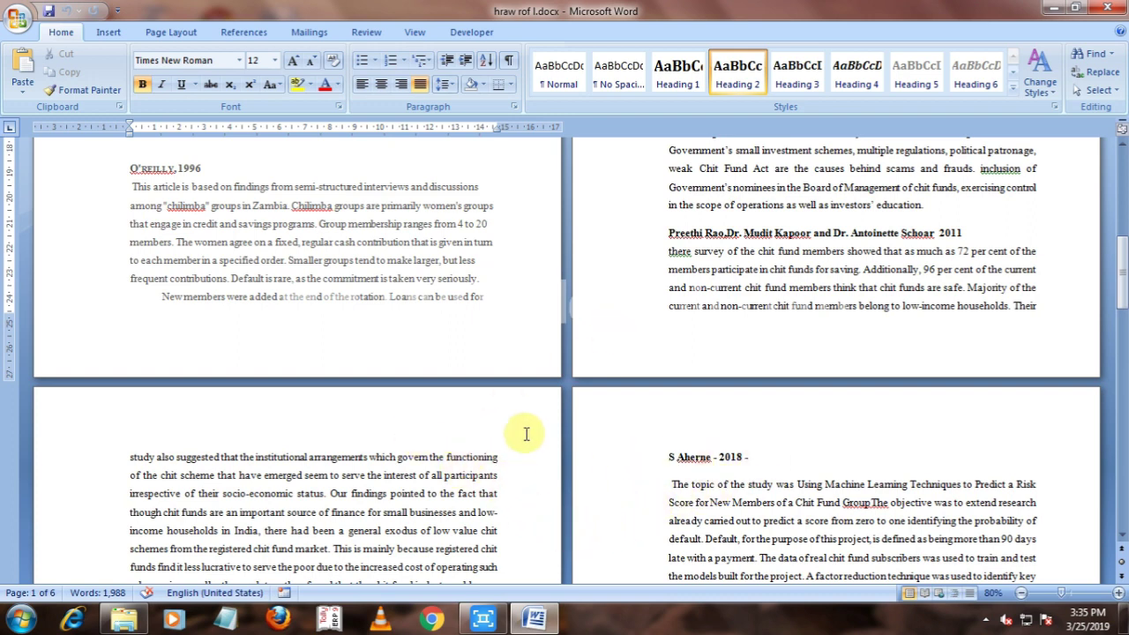
{"action": "scroll", "coordinate": [501, 480], "scroll_direction": "down", "scroll_amount": 3}
{"action": "scroll", "coordinate": [501, 480], "scroll_direction": "down", "scroll_amount": 5}
{"action": "scroll", "coordinate": [480, 472], "scroll_direction": "down", "scroll_amount": 5}
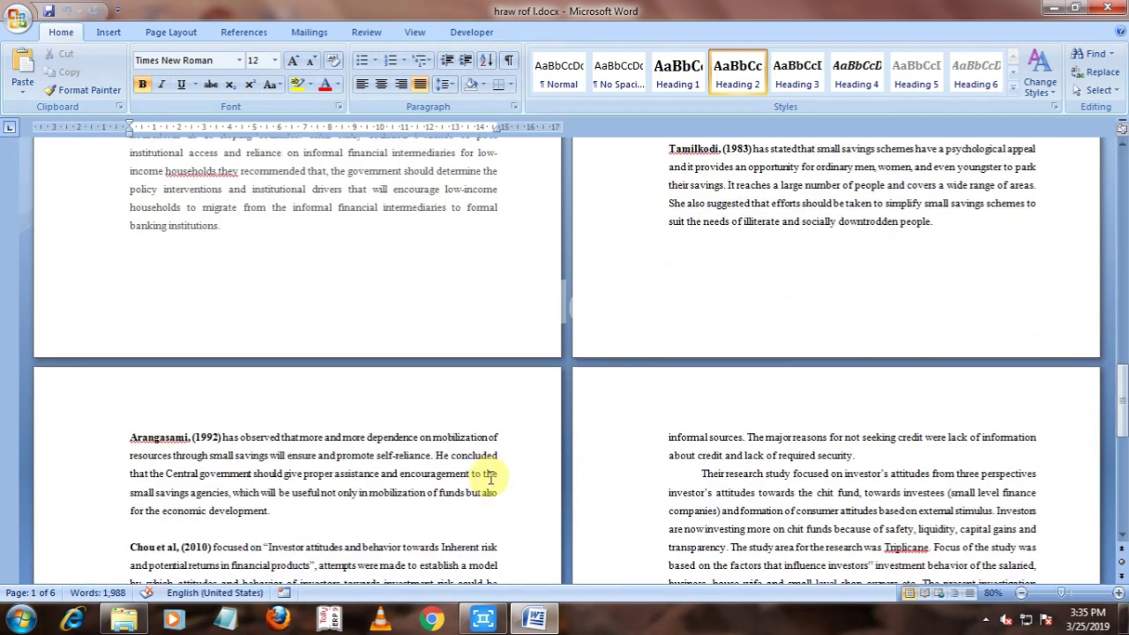
{"action": "scroll", "coordinate": [481, 413], "scroll_direction": "up", "scroll_amount": 4}
{"action": "scroll", "coordinate": [490, 423], "scroll_direction": "up", "scroll_amount": 3}
{"action": "scroll", "coordinate": [481, 415], "scroll_direction": "up", "scroll_amount": 4}
{"action": "scroll", "coordinate": [479, 414], "scroll_direction": "up", "scroll_amount": 3}
{"action": "scroll", "coordinate": [441, 388], "scroll_direction": "up", "scroll_amount": 1}
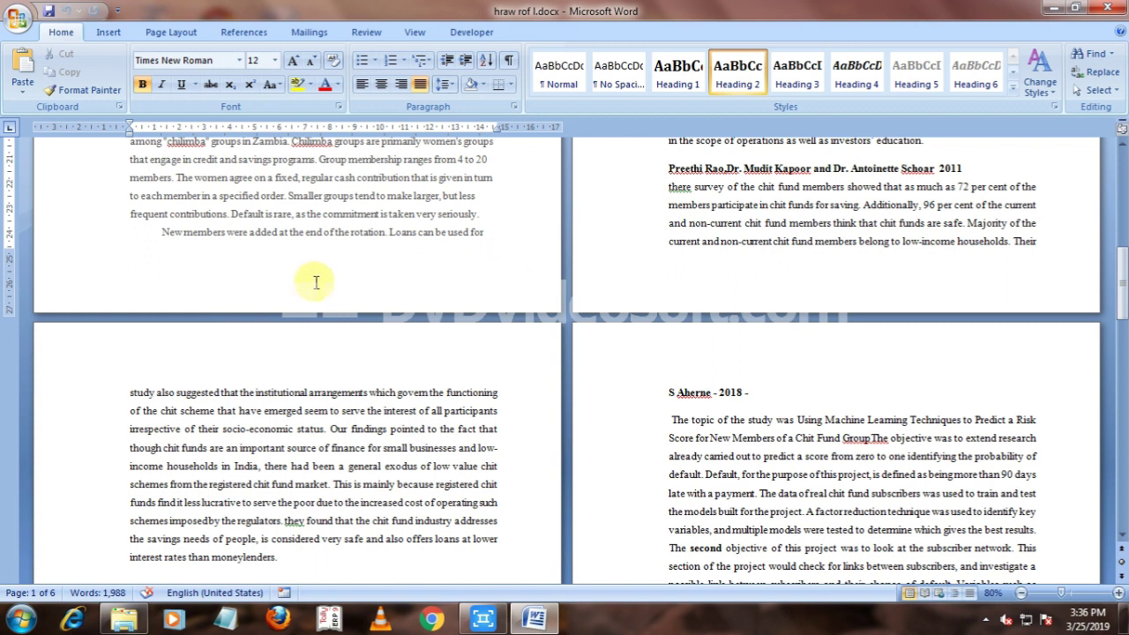
{"action": "left_click", "coordinate": [125, 393]}
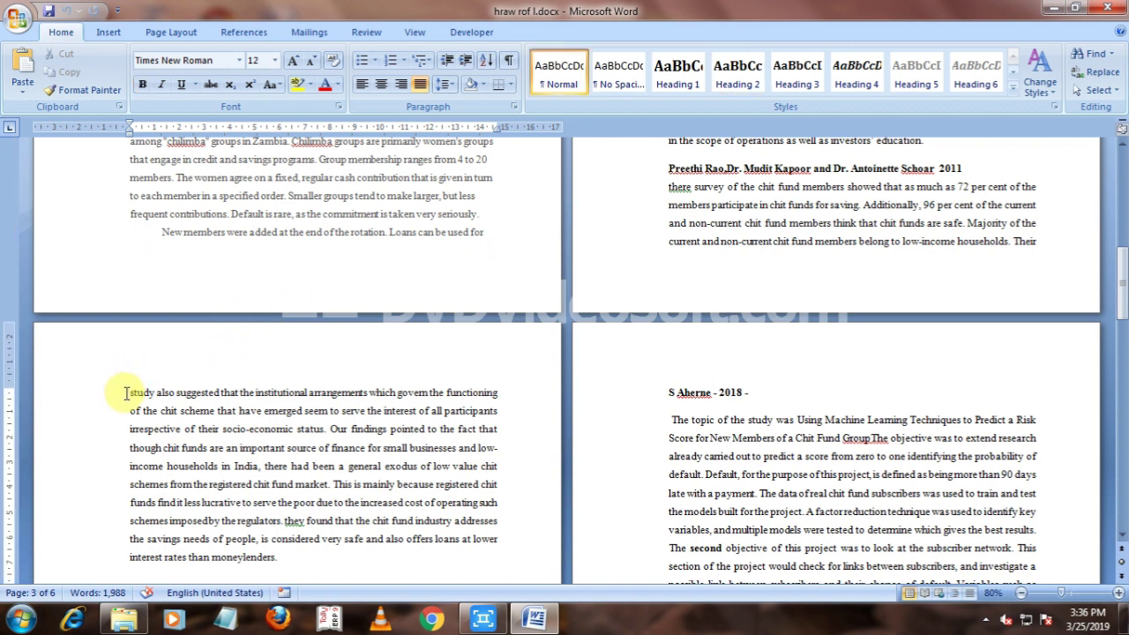
{"action": "left_click", "coordinate": [196, 33]}
{"action": "left_click", "coordinate": [299, 54]}
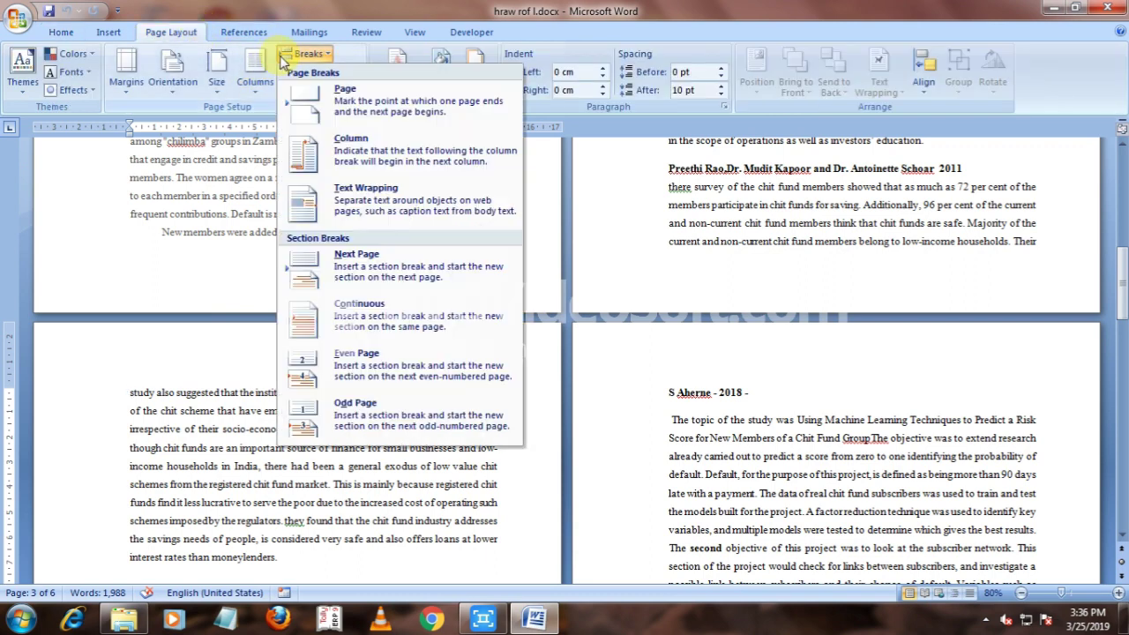
{"action": "left_click", "coordinate": [327, 267]}
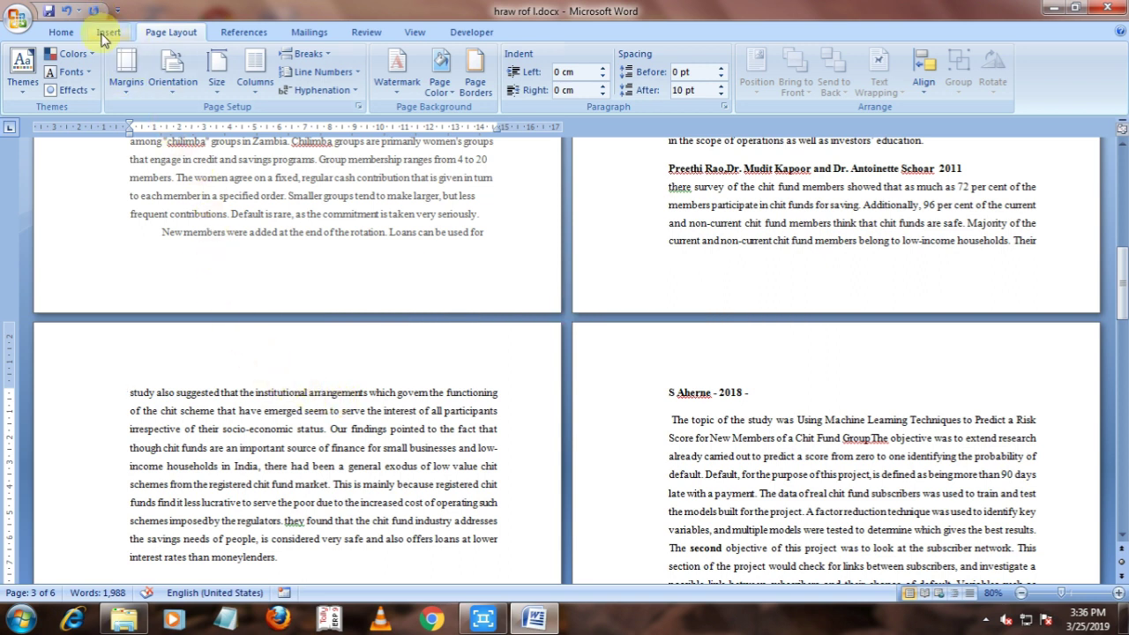
Step: Add Plain Number 3 page numbers at the top of every page
{"action": "left_click", "coordinate": [108, 33]}
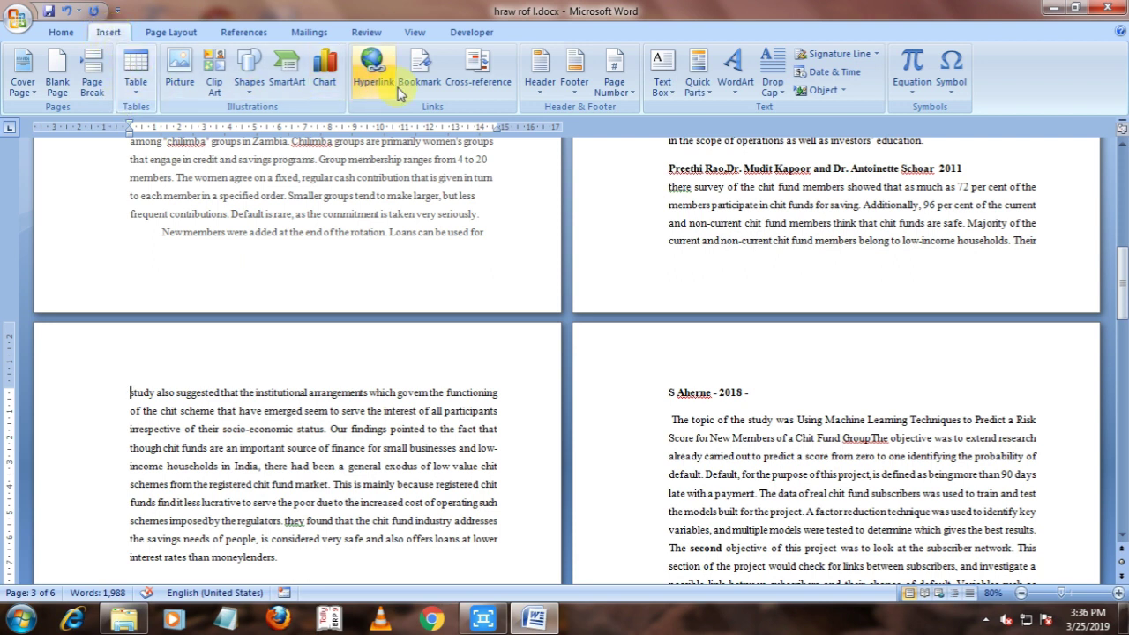
{"action": "left_click", "coordinate": [615, 83]}
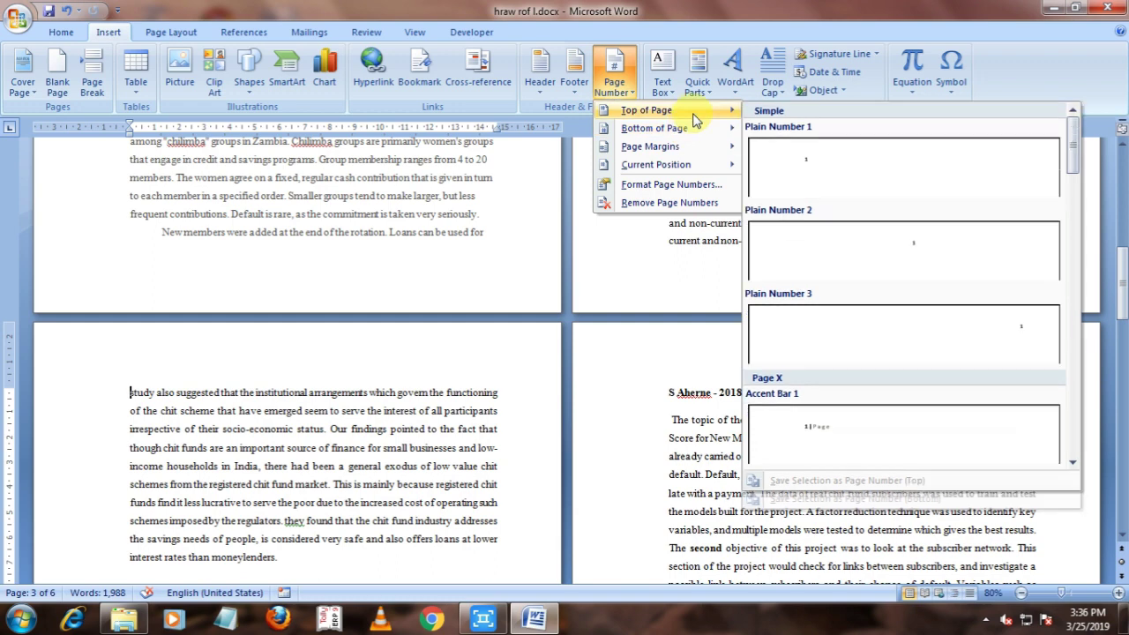
{"action": "mouse_move", "coordinate": [646, 110]}
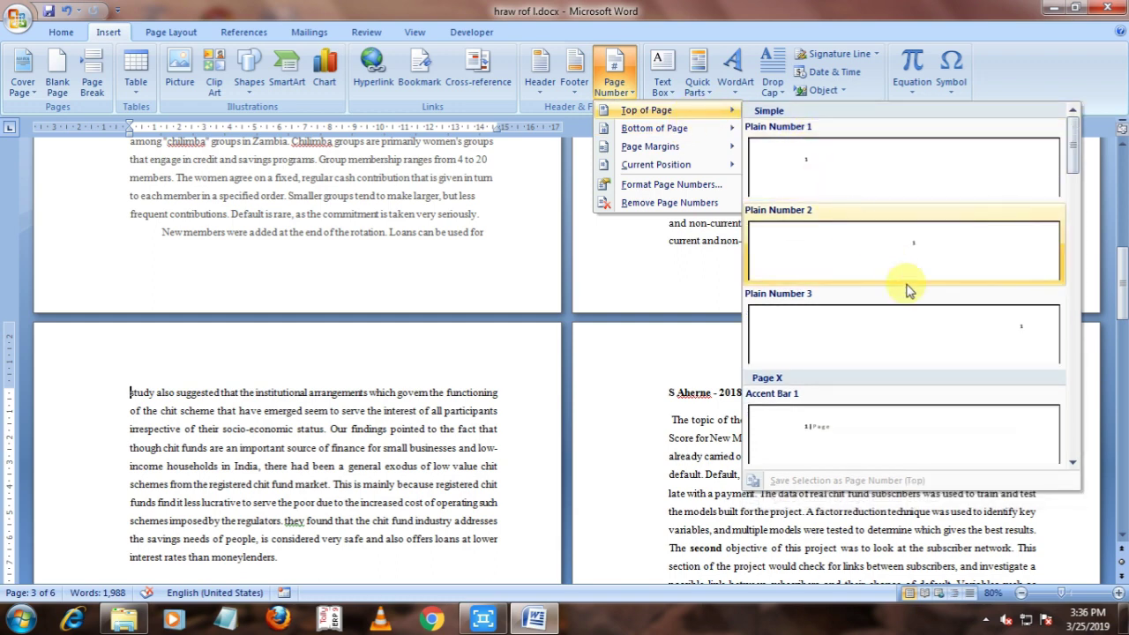
{"action": "left_click", "coordinate": [920, 321]}
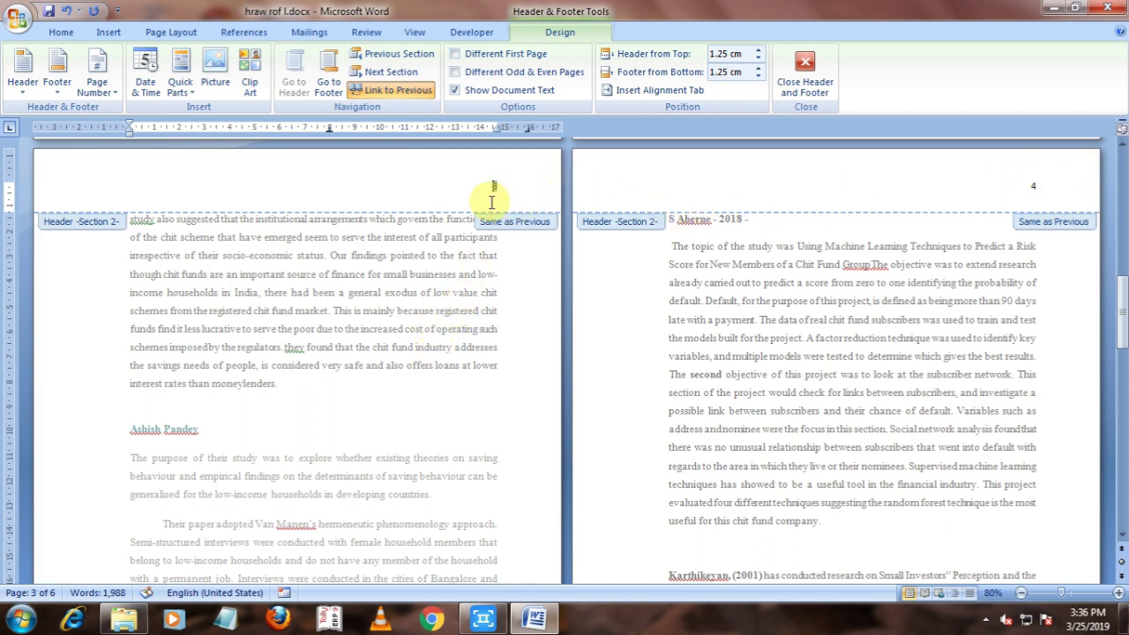
{"action": "scroll", "coordinate": [776, 272], "scroll_direction": "down", "scroll_amount": 6}
{"action": "scroll", "coordinate": [706, 300], "scroll_direction": "down", "scroll_amount": 3}
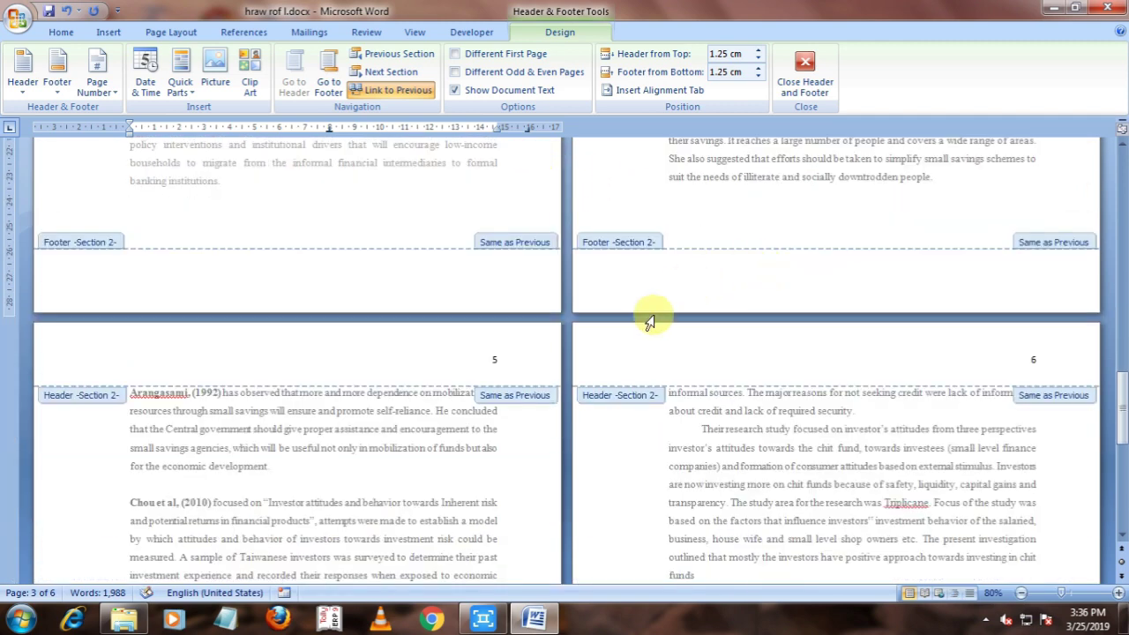
{"action": "scroll", "coordinate": [885, 353], "scroll_direction": "down", "scroll_amount": 2}
{"action": "scroll", "coordinate": [882, 353], "scroll_direction": "down", "scroll_amount": 4}
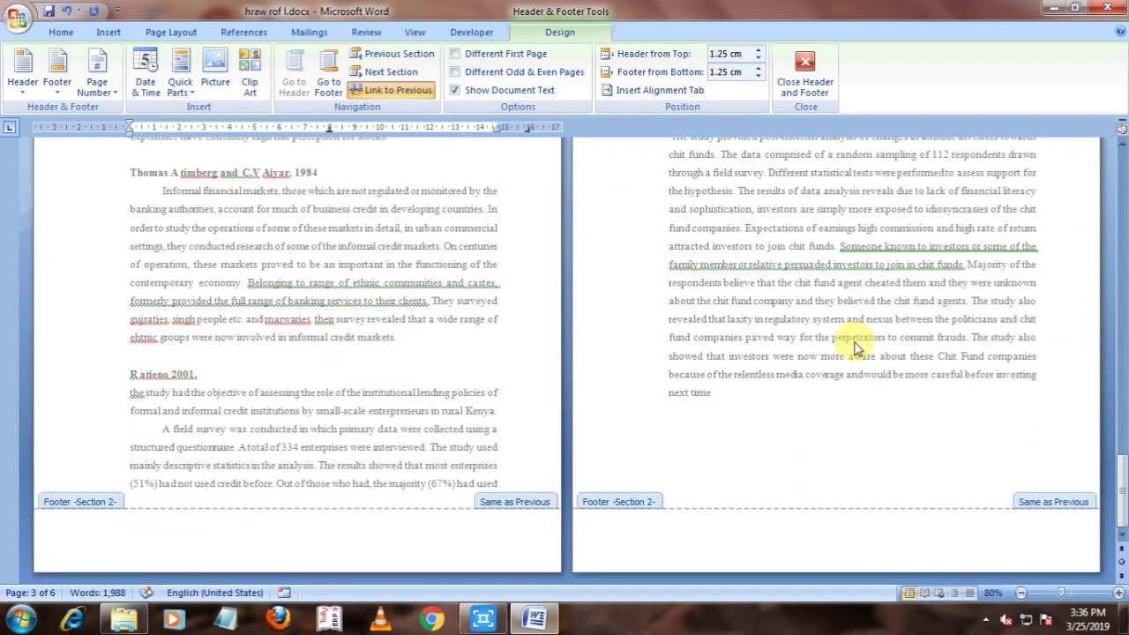
{"action": "scroll", "coordinate": [715, 304], "scroll_direction": "up", "scroll_amount": 4}
{"action": "scroll", "coordinate": [706, 289], "scroll_direction": "up", "scroll_amount": 5}
{"action": "scroll", "coordinate": [704, 293], "scroll_direction": "up", "scroll_amount": 1}
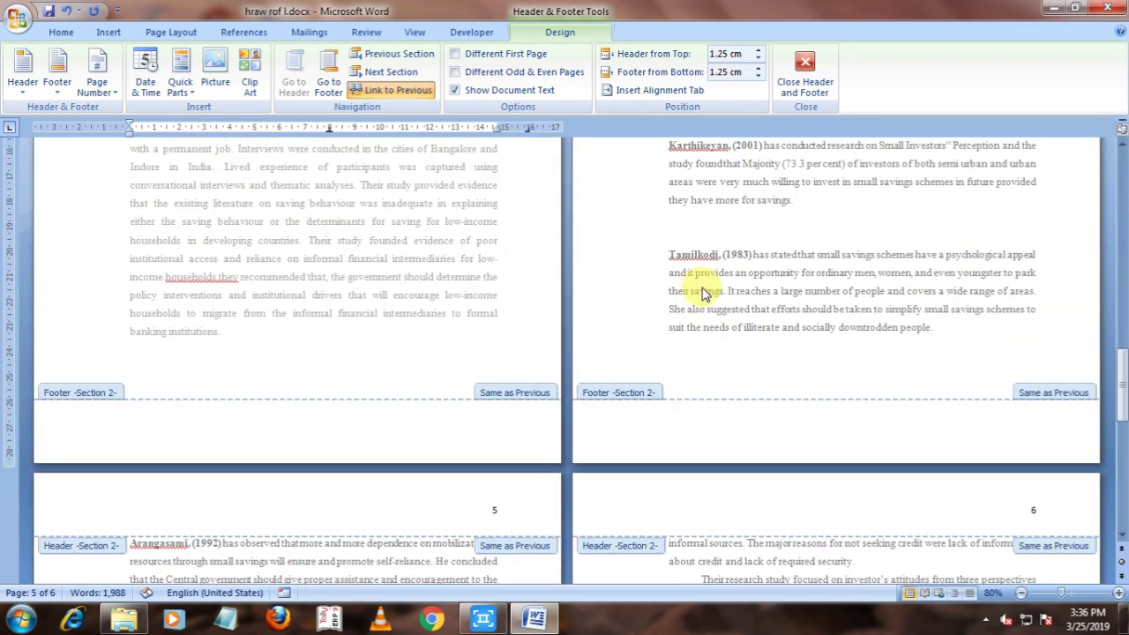
{"action": "scroll", "coordinate": [703, 293], "scroll_direction": "up", "scroll_amount": 1}
{"action": "scroll", "coordinate": [703, 293], "scroll_direction": "up", "scroll_amount": 2}
{"action": "scroll", "coordinate": [703, 293], "scroll_direction": "up", "scroll_amount": 4}
{"action": "scroll", "coordinate": [703, 292], "scroll_direction": "up", "scroll_amount": 1}
{"action": "scroll", "coordinate": [703, 293], "scroll_direction": "up", "scroll_amount": 1}
{"action": "scroll", "coordinate": [703, 293], "scroll_direction": "up", "scroll_amount": 2}
{"action": "scroll", "coordinate": [703, 293], "scroll_direction": "up", "scroll_amount": 2}
{"action": "scroll", "coordinate": [703, 293], "scroll_direction": "up", "scroll_amount": 5}
{"action": "scroll", "coordinate": [701, 291], "scroll_direction": "up", "scroll_amount": 6}
{"action": "scroll", "coordinate": [724, 264], "scroll_direction": "up", "scroll_amount": 8}
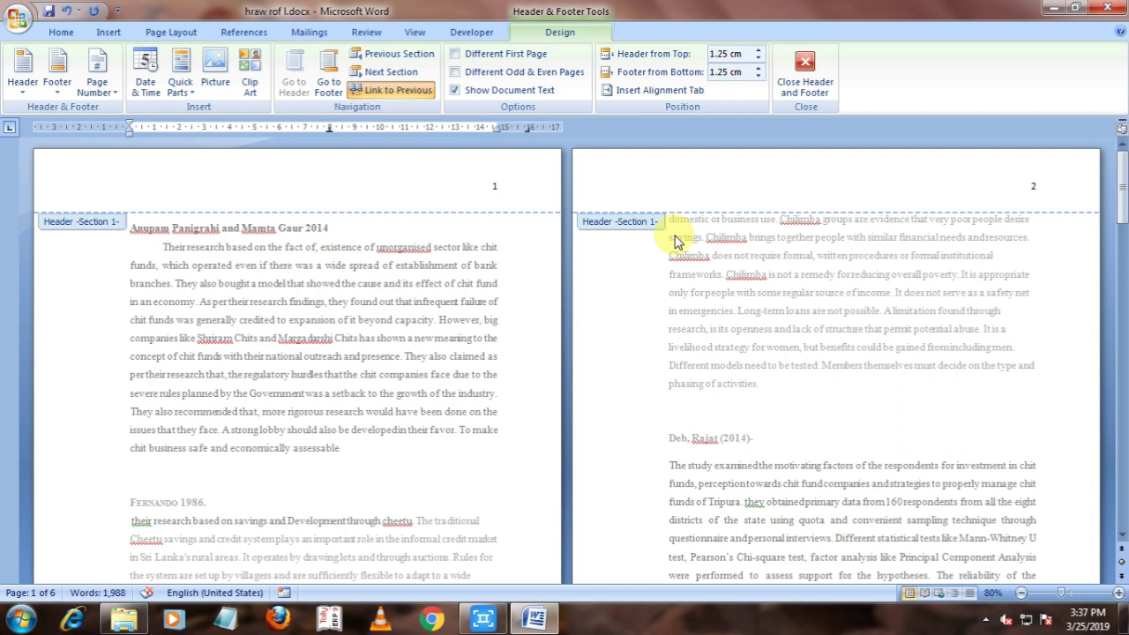
{"action": "scroll", "coordinate": [585, 269], "scroll_direction": "down", "scroll_amount": 7}
{"action": "scroll", "coordinate": [574, 269], "scroll_direction": "down", "scroll_amount": 4}
{"action": "scroll", "coordinate": [565, 269], "scroll_direction": "down", "scroll_amount": 1}
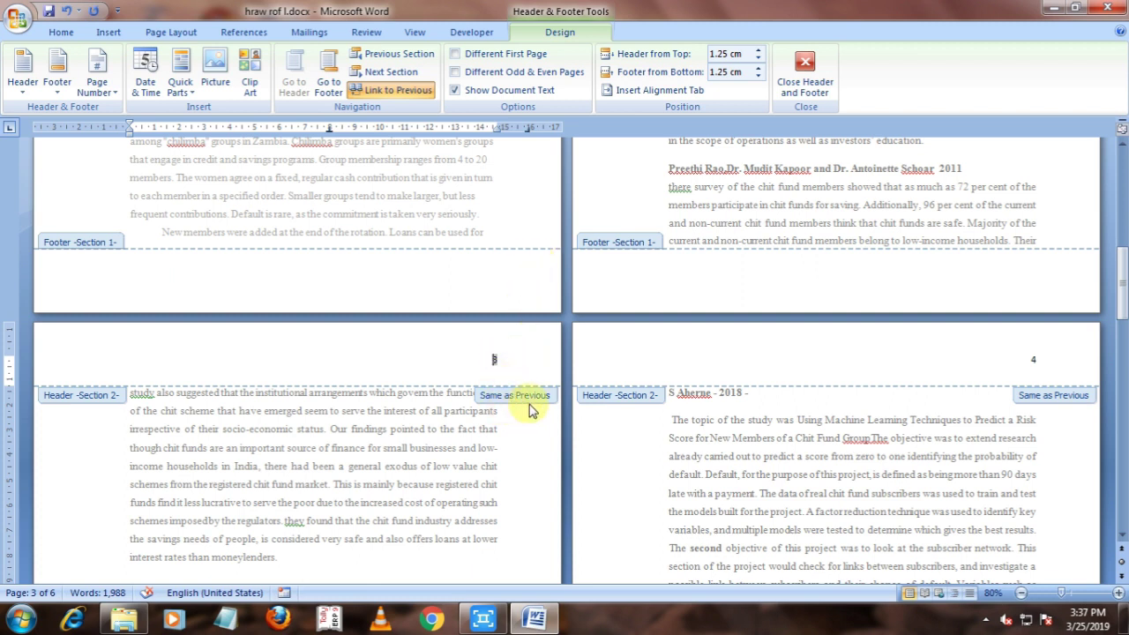
Step: Unlink section 2's header from section 1, restart its page numbering at 1, then close the header
{"action": "left_click", "coordinate": [386, 92]}
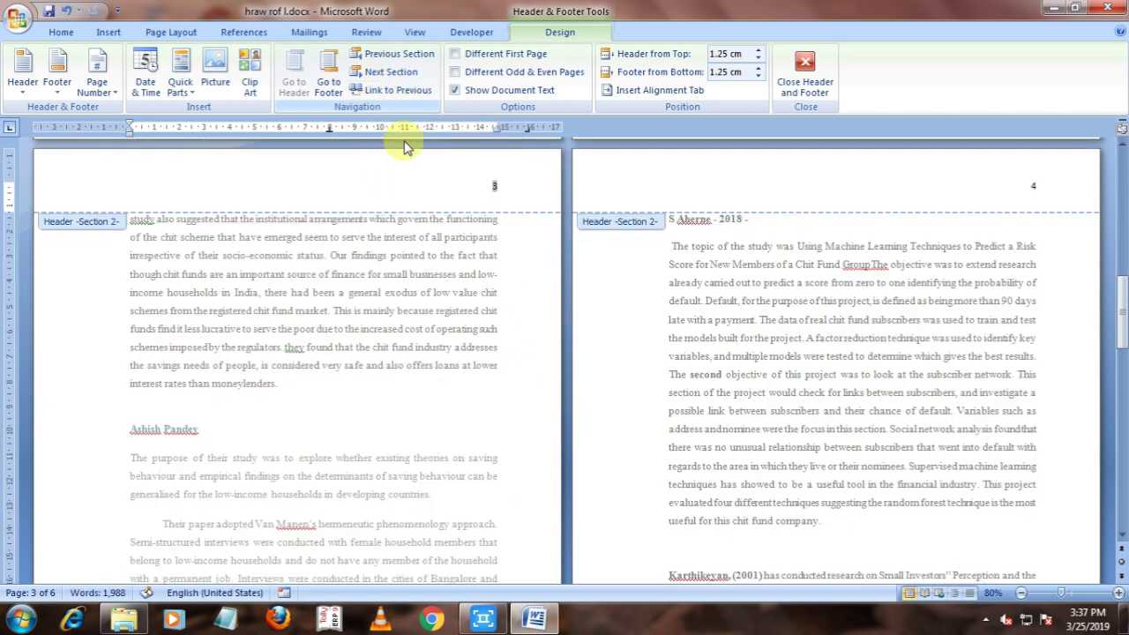
{"action": "left_click", "coordinate": [505, 188]}
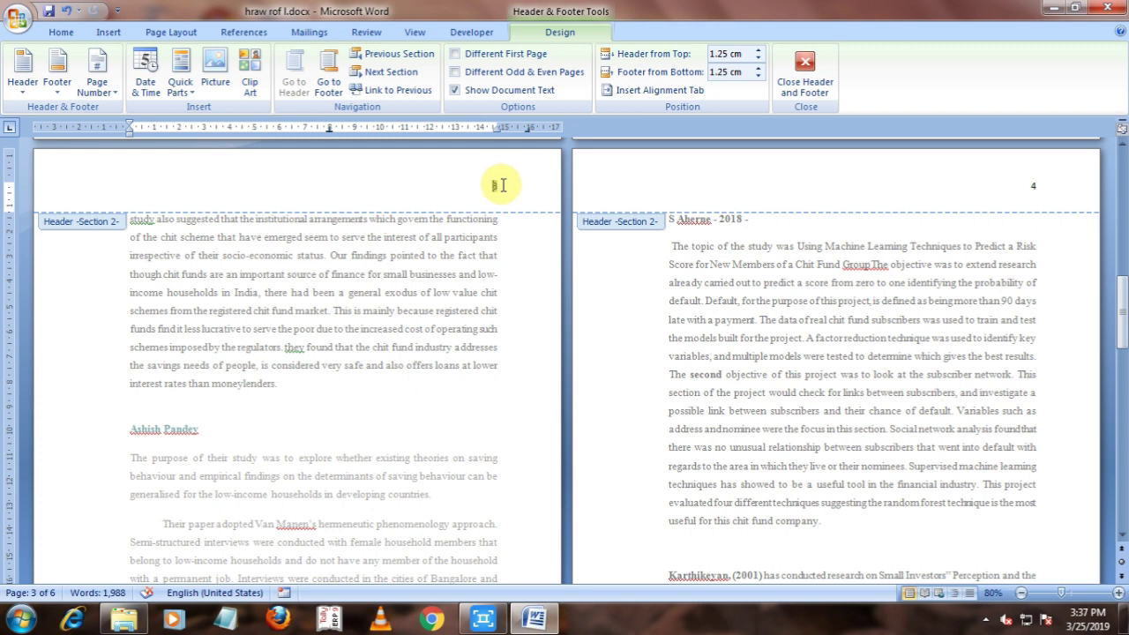
{"action": "left_click", "coordinate": [94, 88]}
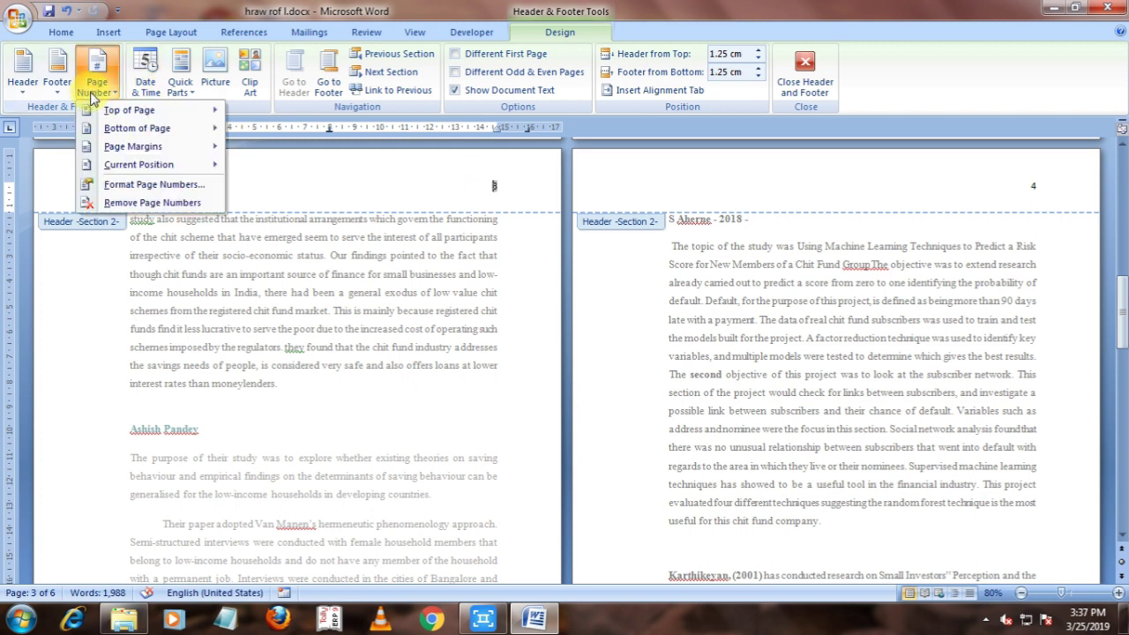
{"action": "left_click", "coordinate": [174, 183]}
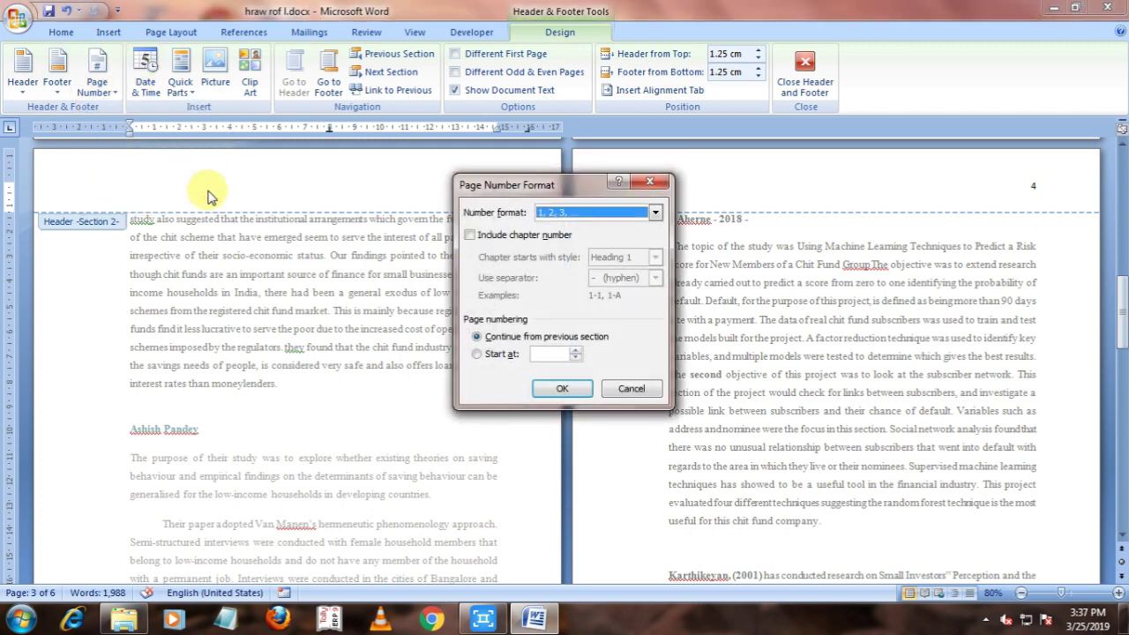
{"action": "left_click", "coordinate": [491, 356]}
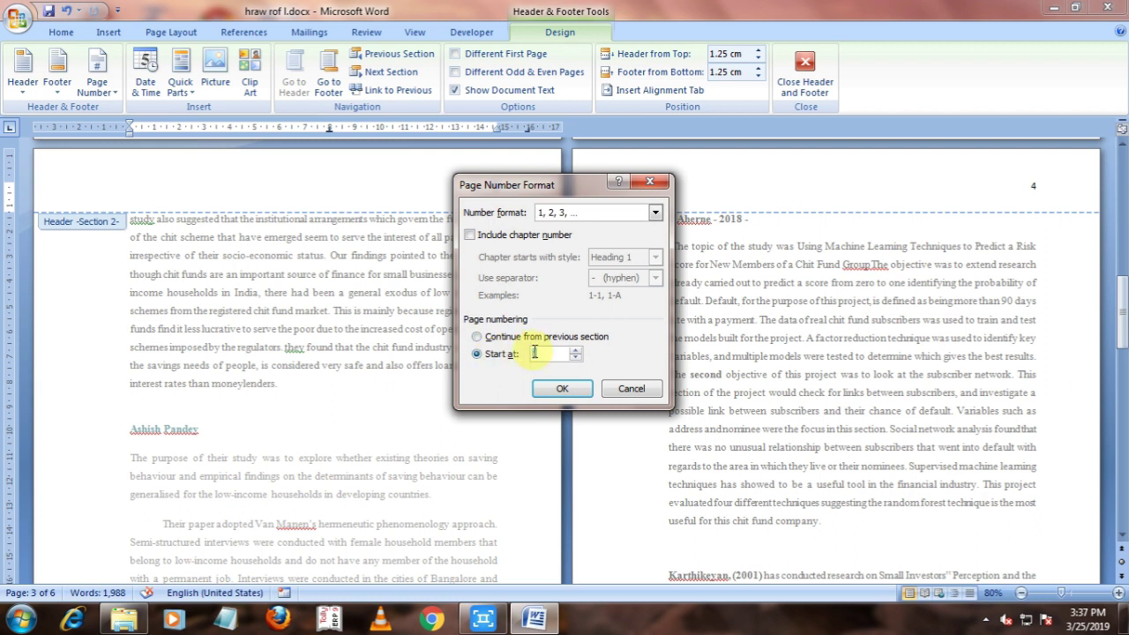
{"action": "left_click", "coordinate": [562, 389]}
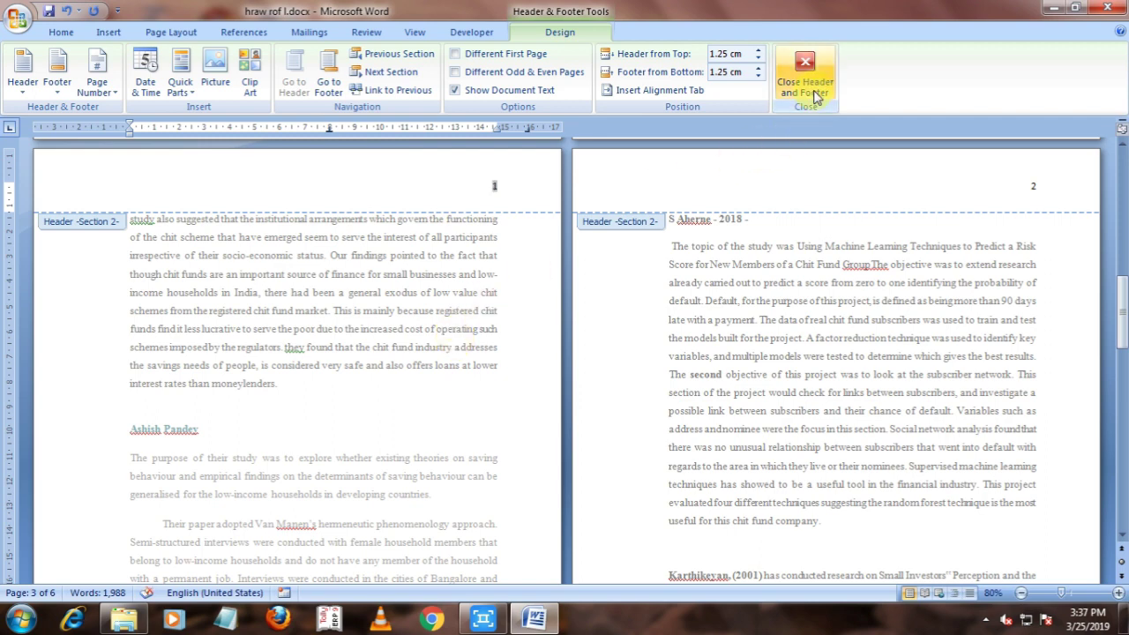
{"action": "left_click", "coordinate": [805, 75]}
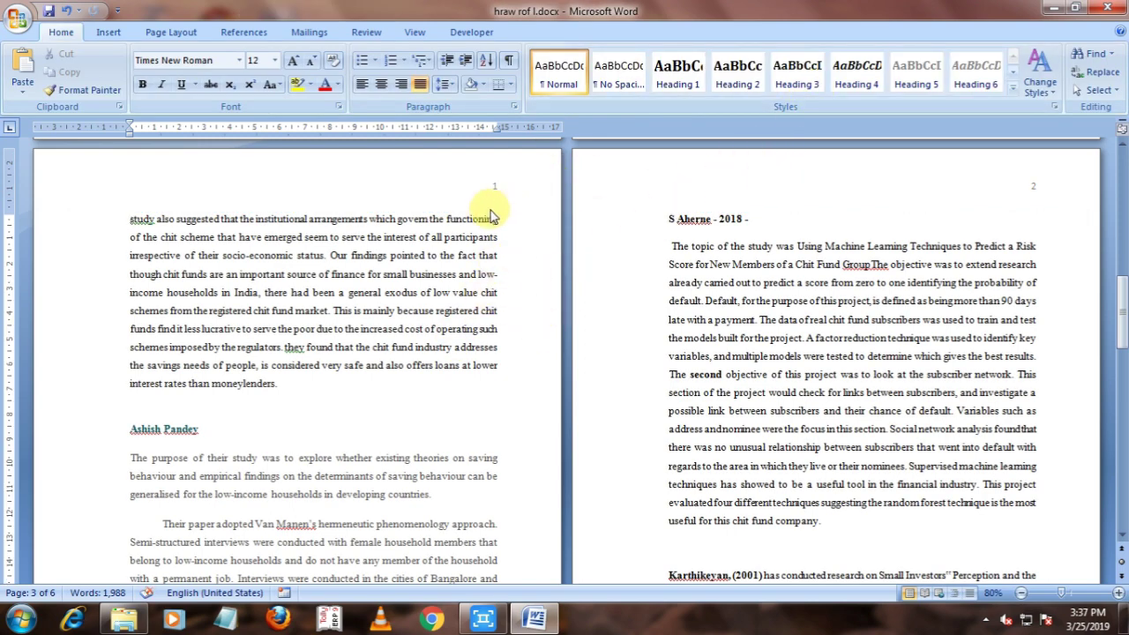
{"action": "scroll", "coordinate": [547, 300], "scroll_direction": "down", "scroll_amount": 4}
{"action": "scroll", "coordinate": [517, 313], "scroll_direction": "down", "scroll_amount": 2}
{"action": "scroll", "coordinate": [484, 300], "scroll_direction": "down", "scroll_amount": 6}
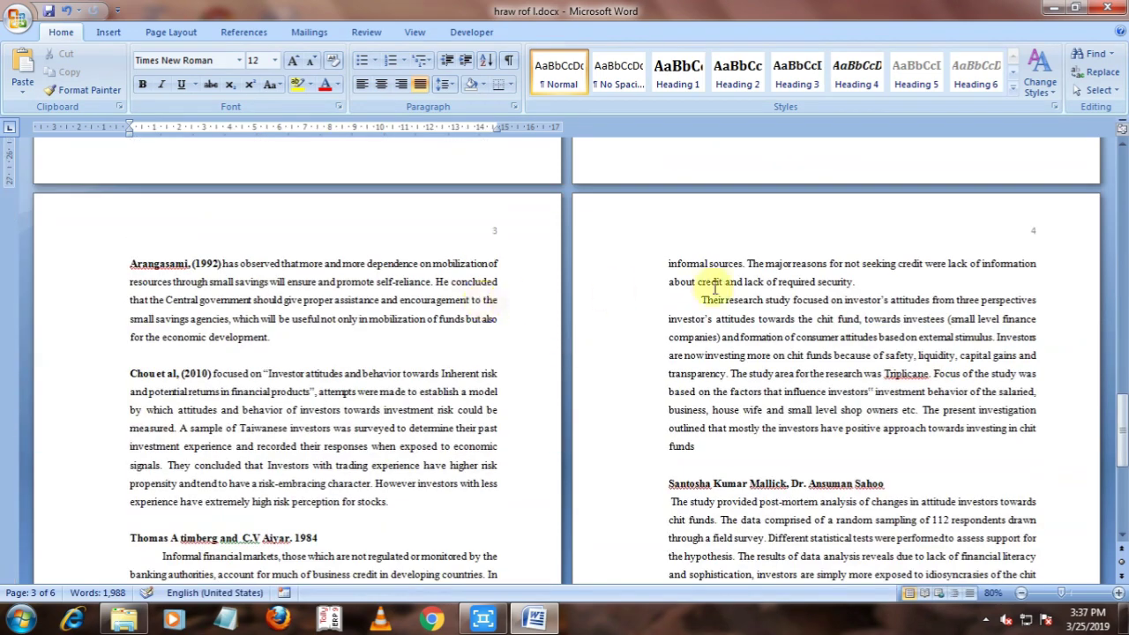
{"action": "scroll", "coordinate": [821, 302], "scroll_direction": "down", "scroll_amount": 2}
{"action": "scroll", "coordinate": [543, 278], "scroll_direction": "down", "scroll_amount": 3}
{"action": "scroll", "coordinate": [539, 277], "scroll_direction": "up", "scroll_amount": 3}
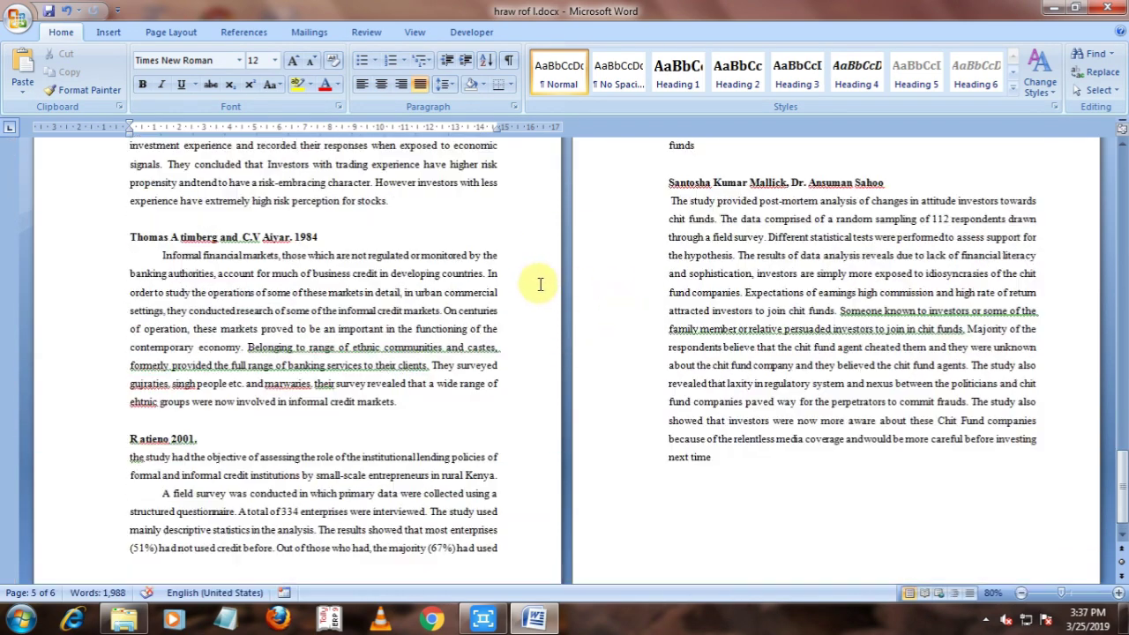
{"action": "scroll", "coordinate": [538, 278], "scroll_direction": "up", "scroll_amount": 4}
{"action": "scroll", "coordinate": [545, 277], "scroll_direction": "up", "scroll_amount": 4}
{"action": "scroll", "coordinate": [548, 277], "scroll_direction": "up", "scroll_amount": 5}
{"action": "scroll", "coordinate": [548, 276], "scroll_direction": "up", "scroll_amount": 5}
{"action": "scroll", "coordinate": [549, 276], "scroll_direction": "up", "scroll_amount": 3}
{"action": "scroll", "coordinate": [550, 273], "scroll_direction": "up", "scroll_amount": 1}
{"action": "scroll", "coordinate": [615, 340], "scroll_direction": "up", "scroll_amount": 3}
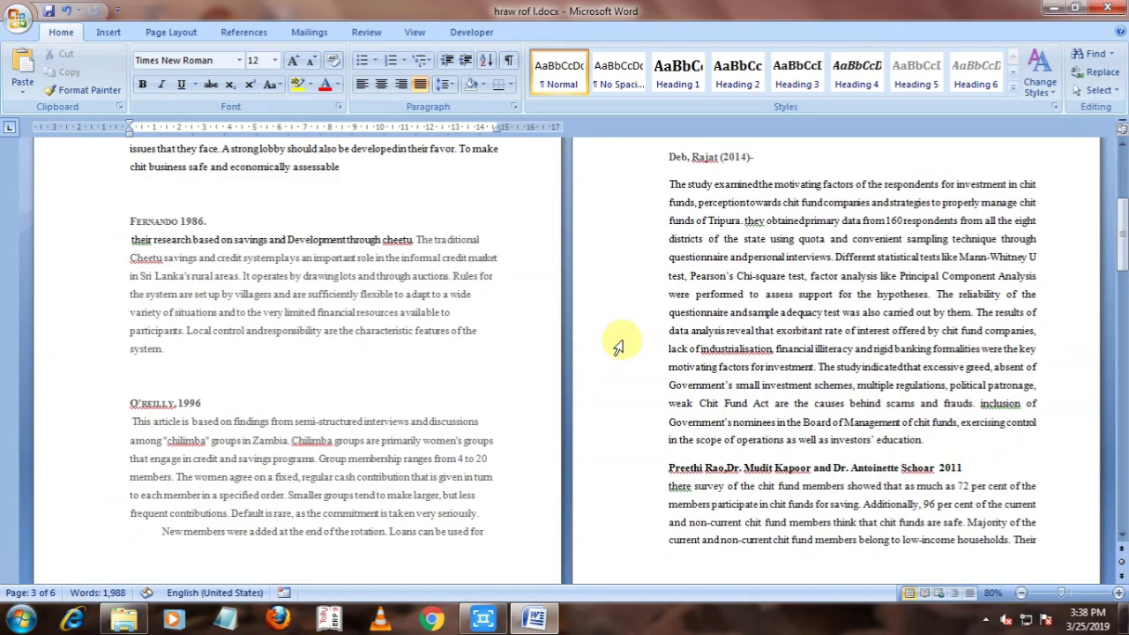
{"action": "scroll", "coordinate": [618, 339], "scroll_direction": "up", "scroll_amount": 5}
{"action": "scroll", "coordinate": [620, 337], "scroll_direction": "up", "scroll_amount": 2}
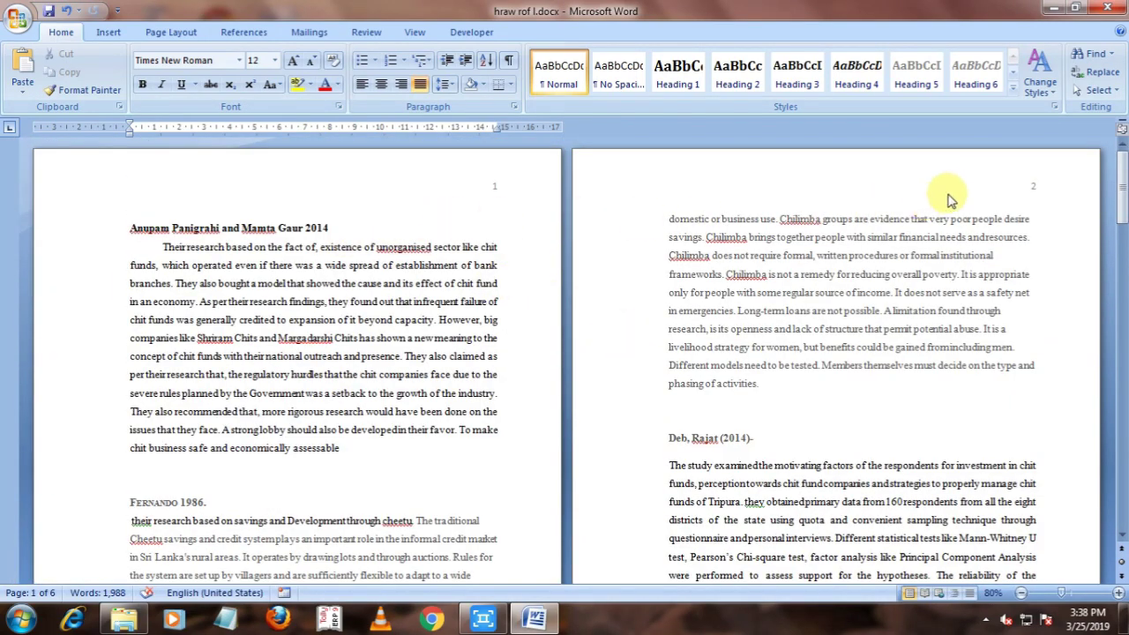
{"action": "scroll", "coordinate": [863, 289], "scroll_direction": "down", "scroll_amount": 1}
{"action": "scroll", "coordinate": [847, 291], "scroll_direction": "down", "scroll_amount": 3}
{"action": "scroll", "coordinate": [776, 282], "scroll_direction": "up", "scroll_amount": 4}
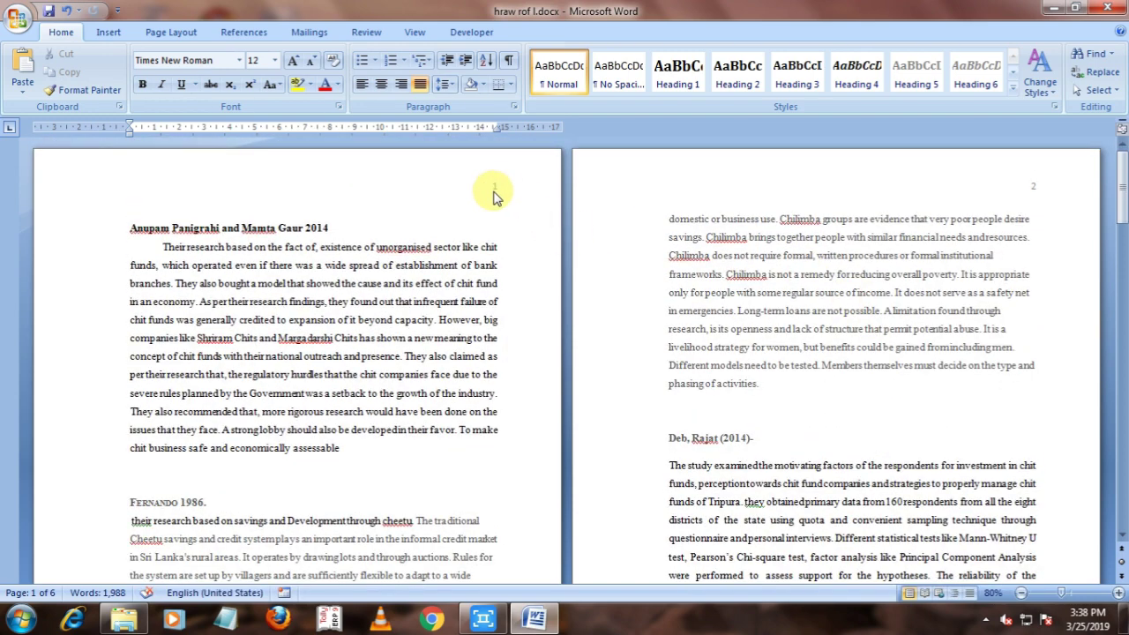
{"action": "scroll", "coordinate": [494, 349], "scroll_direction": "down", "scroll_amount": 7}
{"action": "scroll", "coordinate": [498, 352], "scroll_direction": "up", "scroll_amount": 3}
{"action": "scroll", "coordinate": [497, 335], "scroll_direction": "up", "scroll_amount": 4}
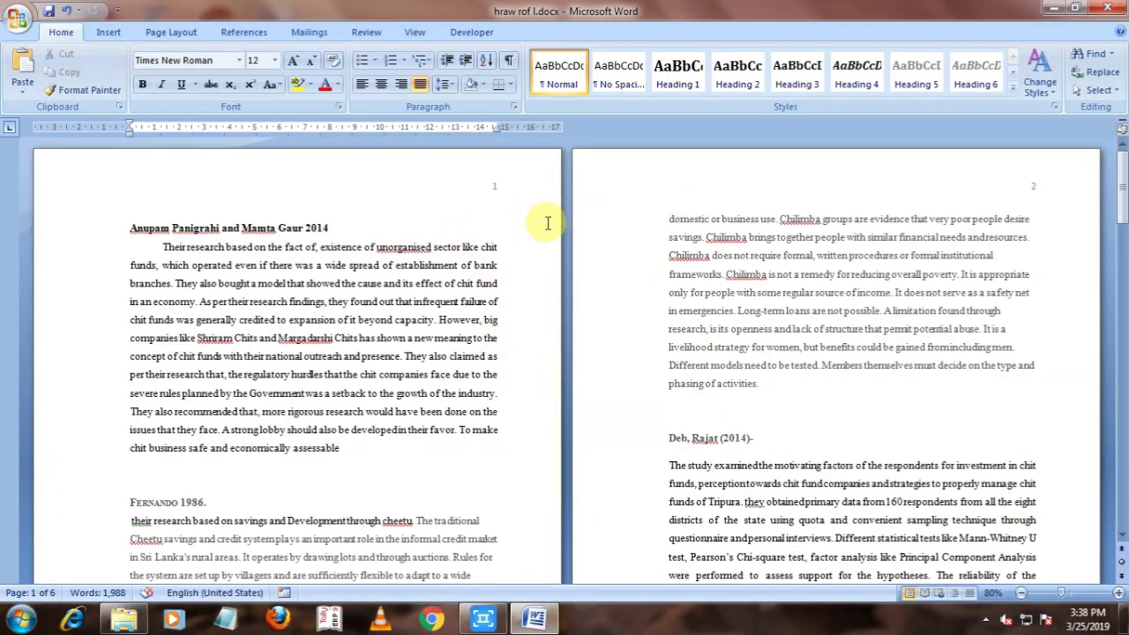
{"action": "double_click", "coordinate": [496, 189]}
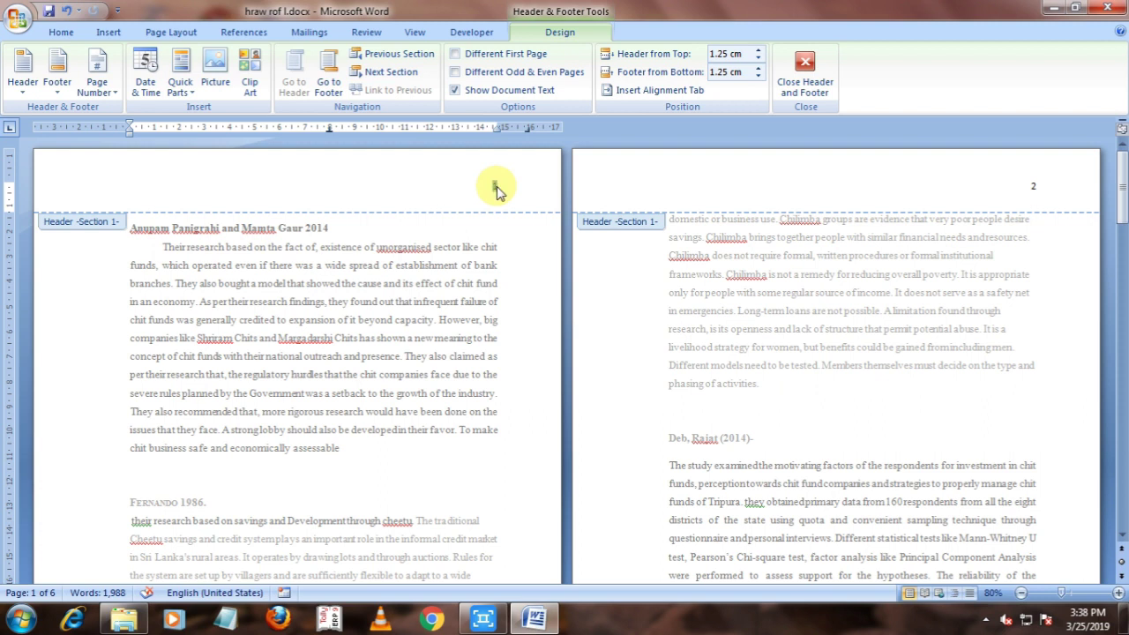
Step: Delete the page number from section 1's header and close the header
{"action": "key", "text": "Delete"}
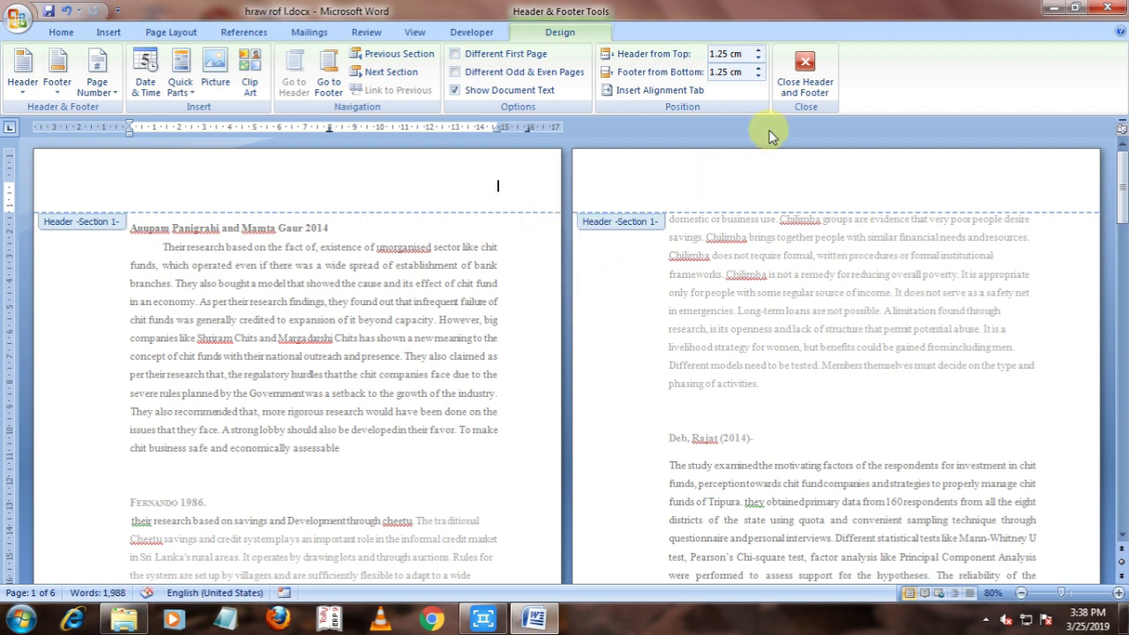
{"action": "left_click", "coordinate": [804, 71]}
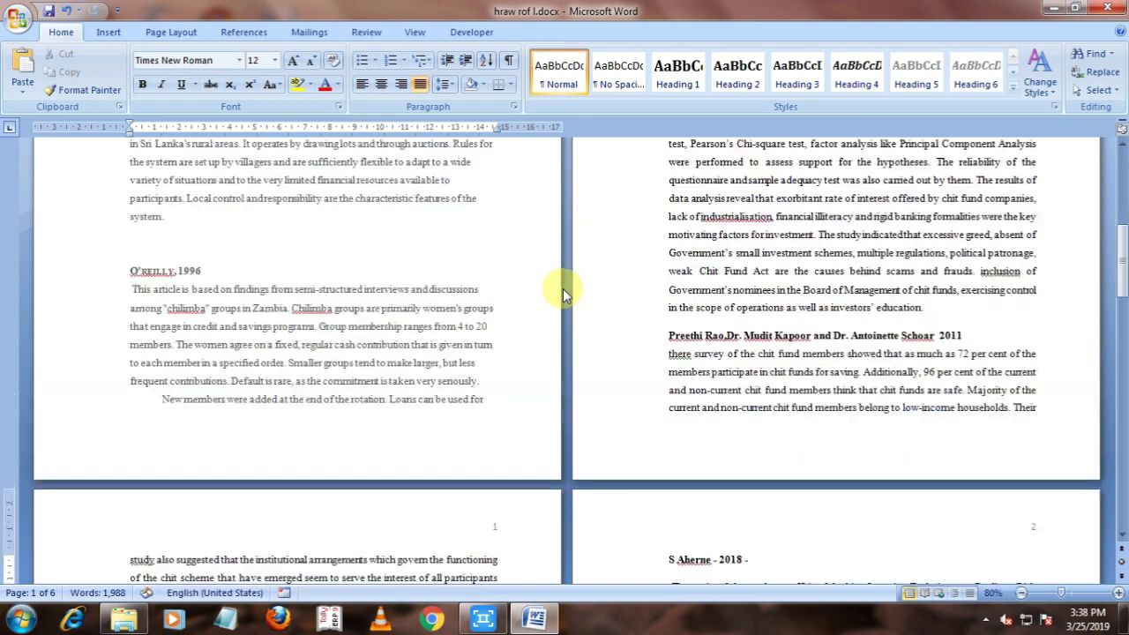
{"action": "scroll", "coordinate": [563, 289], "scroll_direction": "up", "scroll_amount": 3}
{"action": "scroll", "coordinate": [565, 281], "scroll_direction": "up", "scroll_amount": 5}
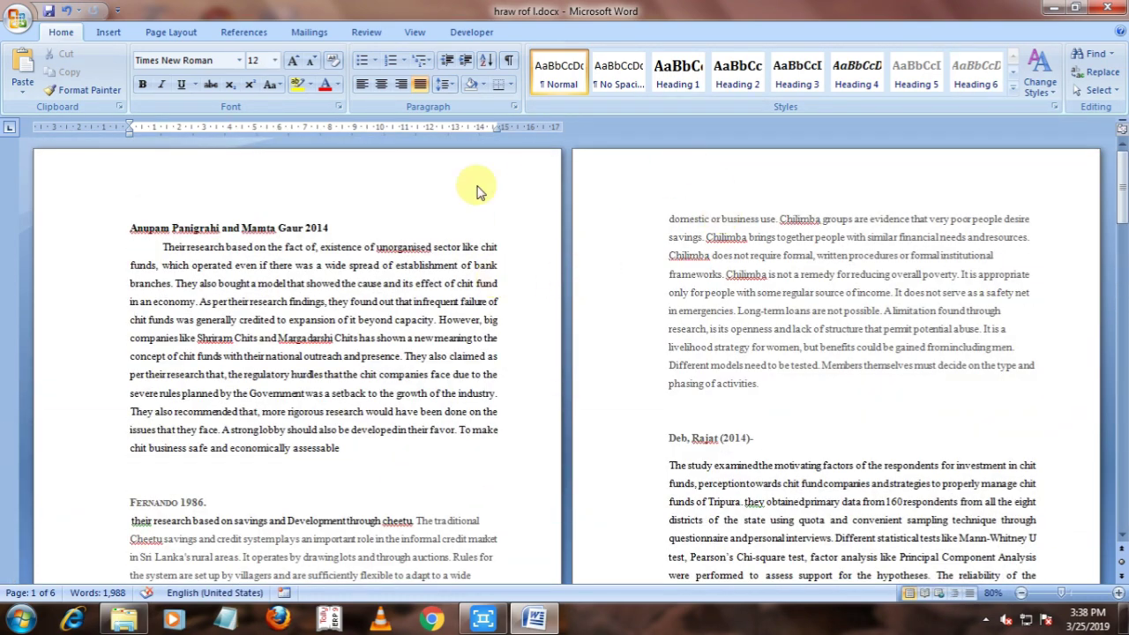
{"action": "scroll", "coordinate": [688, 228], "scroll_direction": "down", "scroll_amount": 1}
{"action": "scroll", "coordinate": [618, 264], "scroll_direction": "down", "scroll_amount": 8}
{"action": "scroll", "coordinate": [617, 282], "scroll_direction": "down", "scroll_amount": 5}
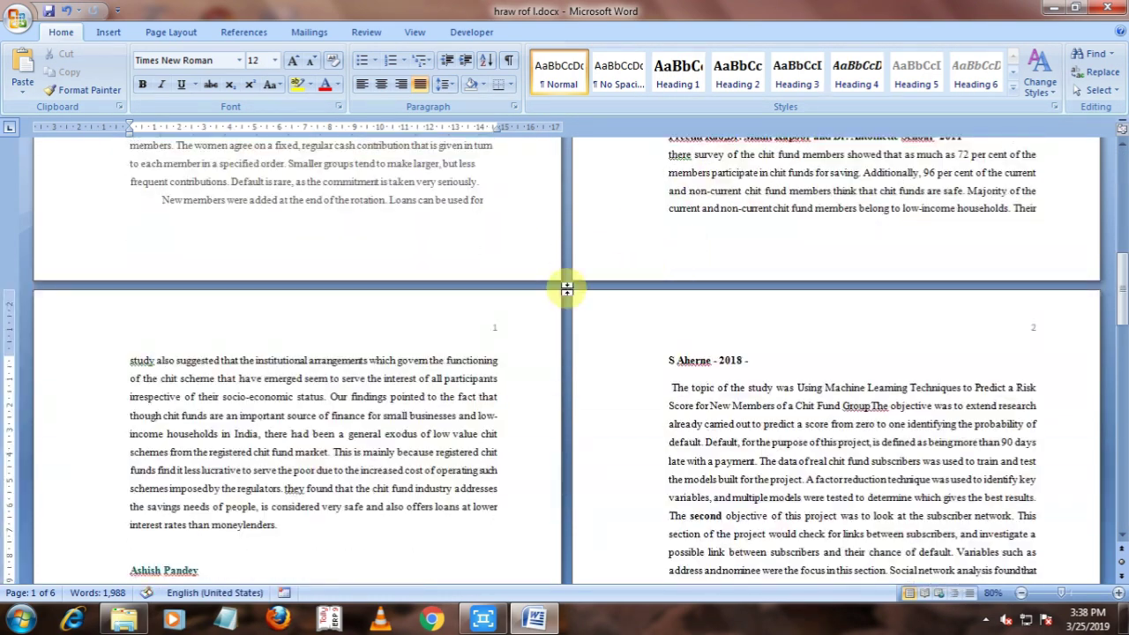
{"action": "scroll", "coordinate": [617, 335], "scroll_direction": "down", "scroll_amount": 1}
{"action": "scroll", "coordinate": [653, 340], "scroll_direction": "down", "scroll_amount": 6}
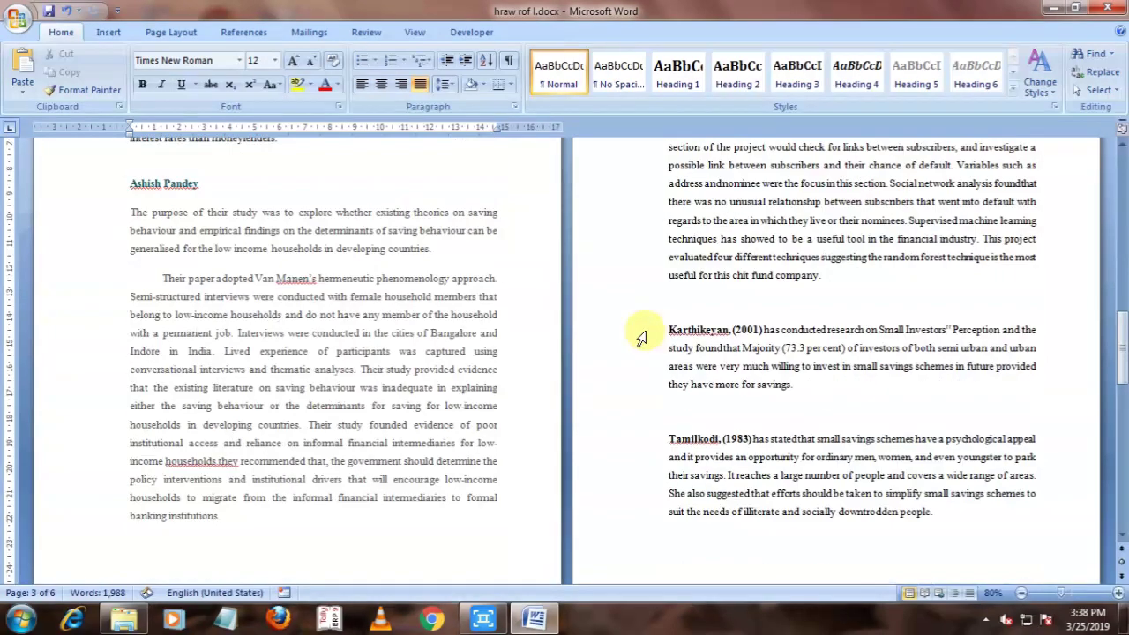
{"action": "scroll", "coordinate": [641, 335], "scroll_direction": "down", "scroll_amount": 4}
{"action": "scroll", "coordinate": [640, 330], "scroll_direction": "down", "scroll_amount": 8}
{"action": "scroll", "coordinate": [582, 362], "scroll_direction": "down", "scroll_amount": 5}
{"action": "scroll", "coordinate": [661, 366], "scroll_direction": "down", "scroll_amount": 4}
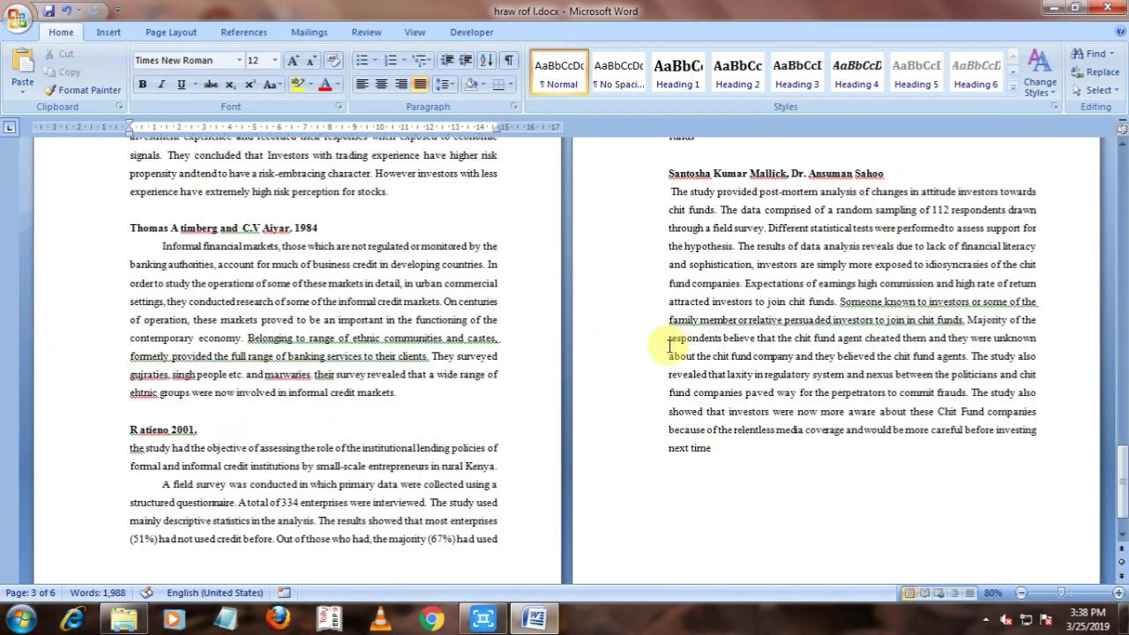
{"action": "scroll", "coordinate": [668, 344], "scroll_direction": "down", "scroll_amount": 1}
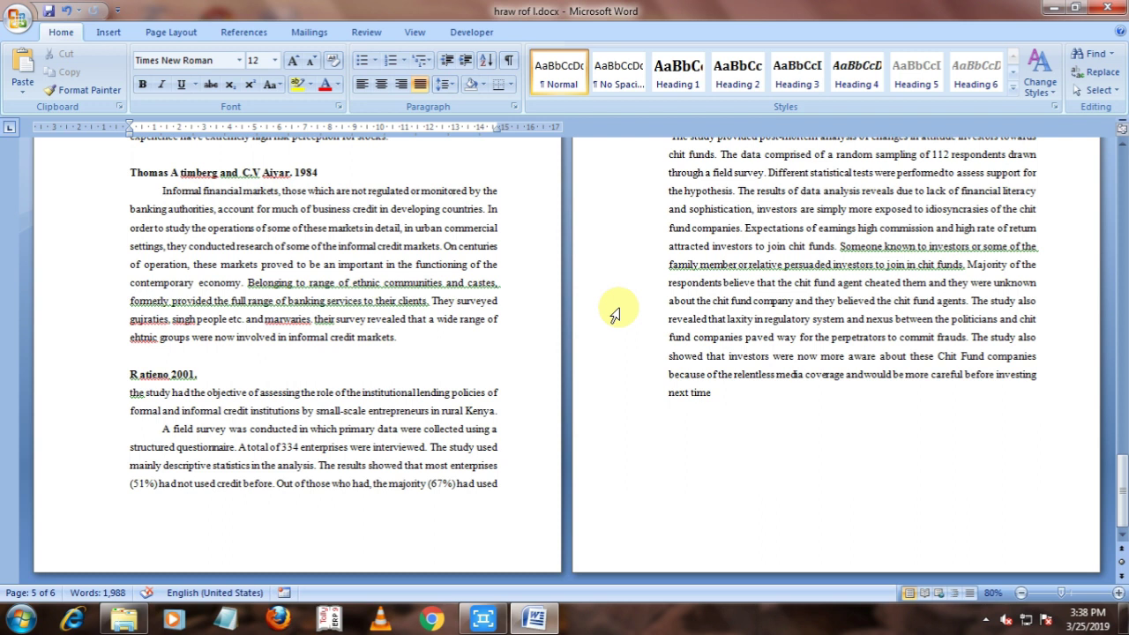
{"action": "scroll", "coordinate": [615, 315], "scroll_direction": "up", "scroll_amount": 4}
{"action": "scroll", "coordinate": [615, 315], "scroll_direction": "up", "scroll_amount": 2}
{"action": "scroll", "coordinate": [617, 315], "scroll_direction": "up", "scroll_amount": 1}
{"action": "scroll", "coordinate": [620, 315], "scroll_direction": "up", "scroll_amount": 1}
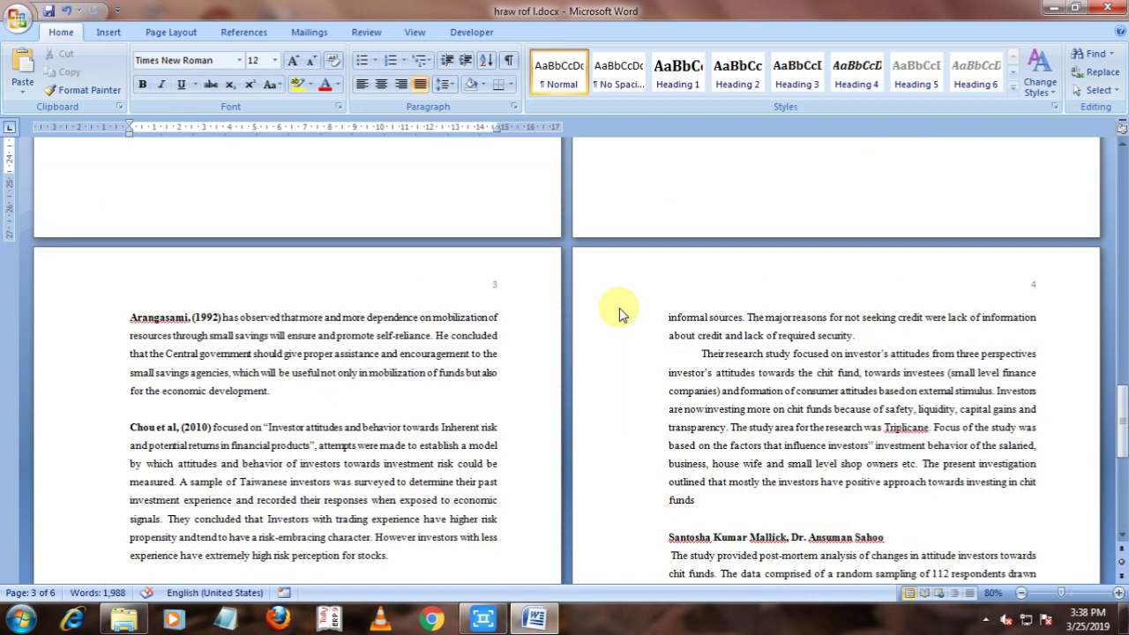
{"action": "scroll", "coordinate": [620, 315], "scroll_direction": "up", "scroll_amount": 1}
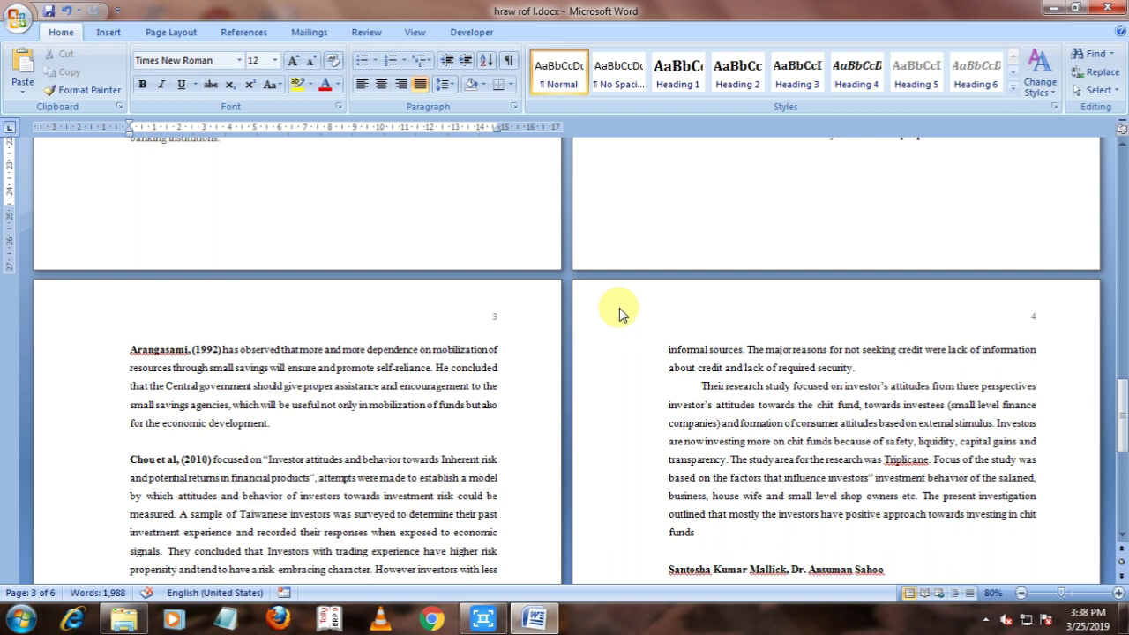